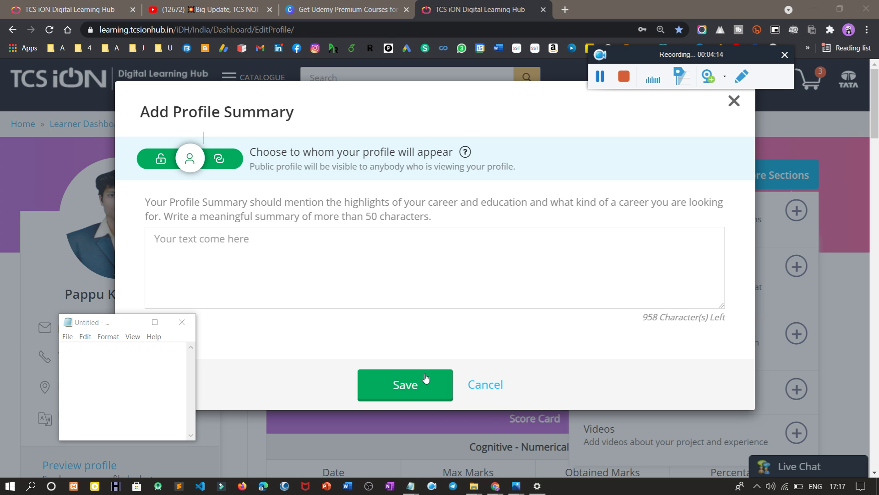
Step: Examine the Add Educational Qualification form, from the qualification, branch and percentage fields to the completion status, year and document upload
{"action": "left_click", "coordinate": [601, 77]}
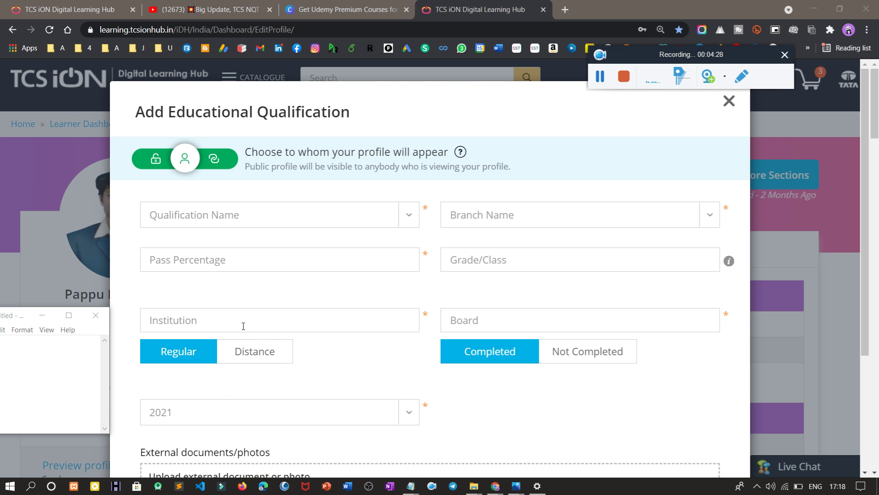
{"action": "scroll", "coordinate": [243, 326], "scroll_direction": "down", "scroll_amount": 1}
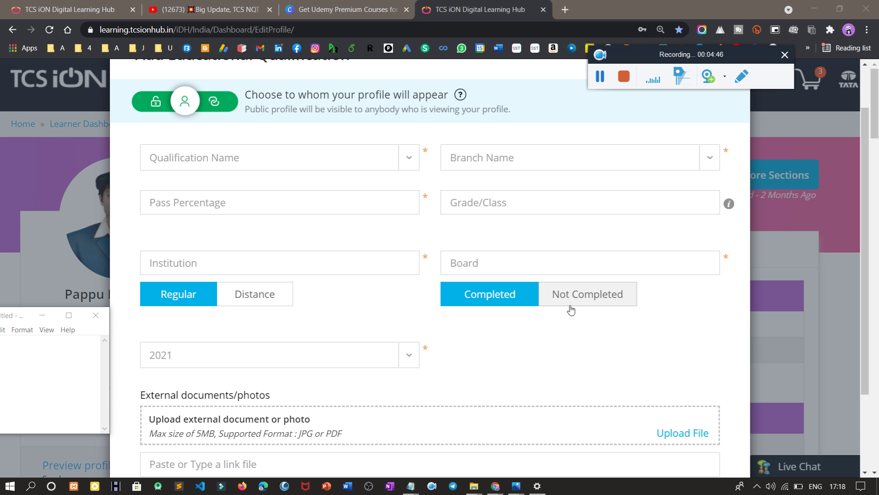
{"action": "scroll", "coordinate": [463, 325], "scroll_direction": "down", "scroll_amount": 1}
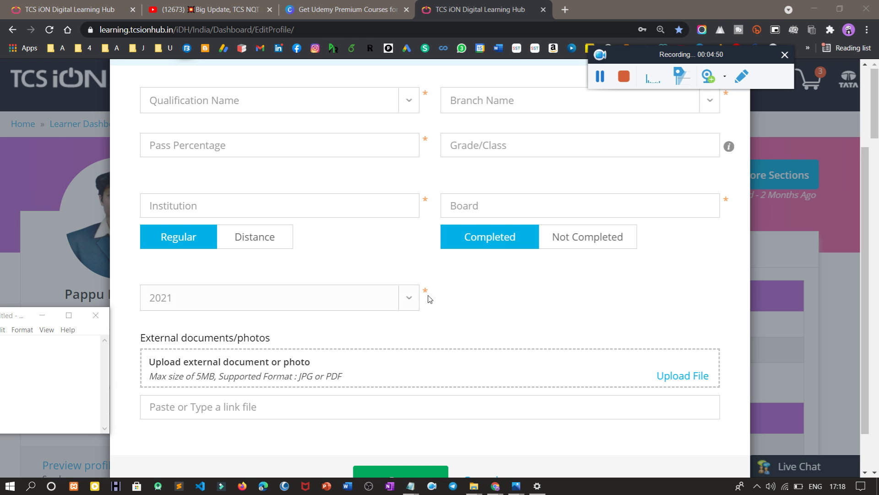
{"action": "scroll", "coordinate": [428, 298], "scroll_direction": "down", "scroll_amount": 1}
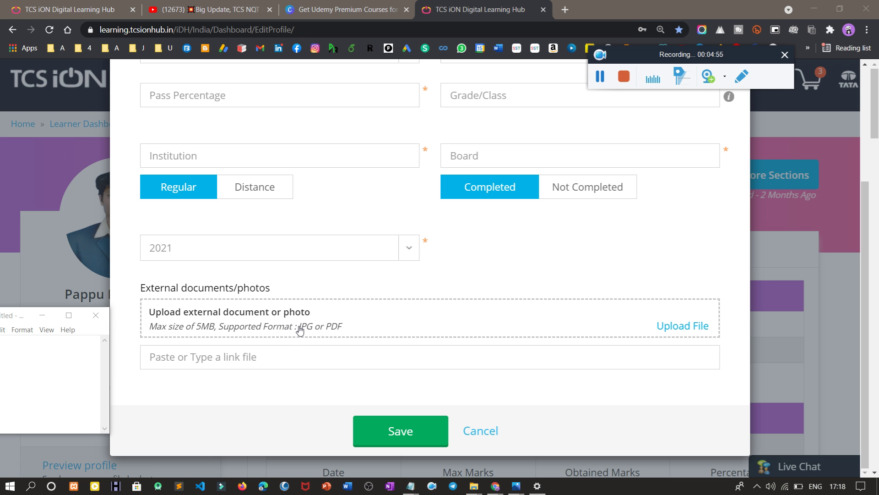
{"action": "scroll", "coordinate": [268, 349], "scroll_direction": "up", "scroll_amount": 1}
{"action": "scroll", "coordinate": [268, 349], "scroll_direction": "up", "scroll_amount": 2}
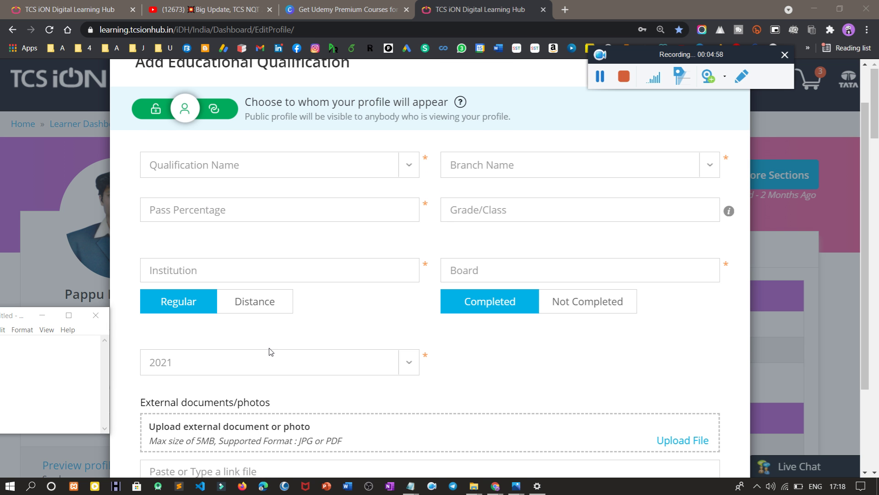
{"action": "scroll", "coordinate": [269, 351], "scroll_direction": "down", "scroll_amount": 3}
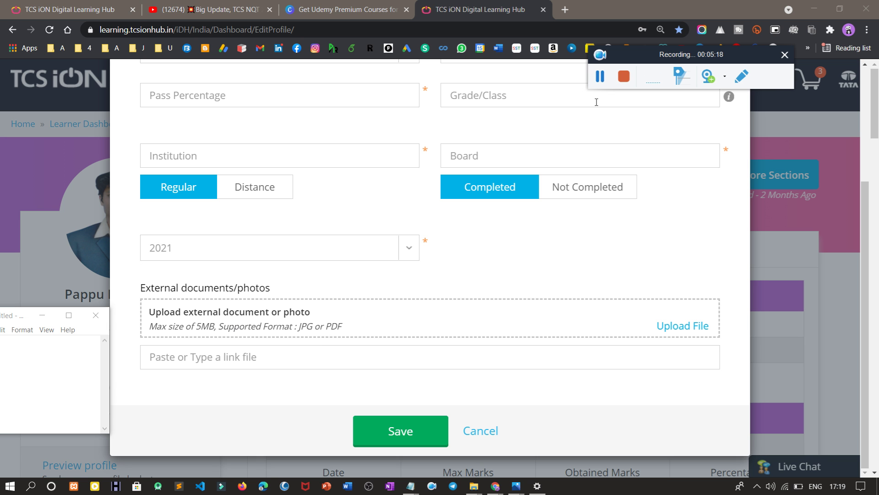
{"action": "left_click", "coordinate": [600, 76]}
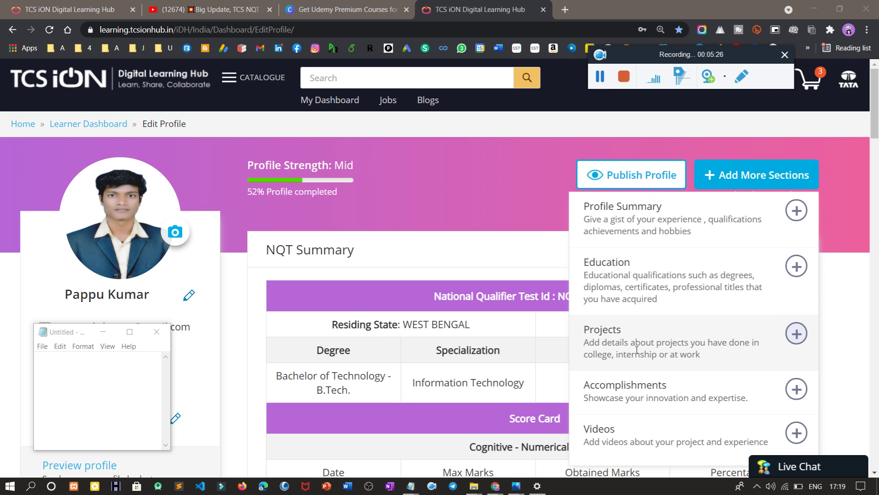
Step: Open the form for adding a project and examine its project name, association, client name and date fields
{"action": "left_click", "coordinate": [796, 333]}
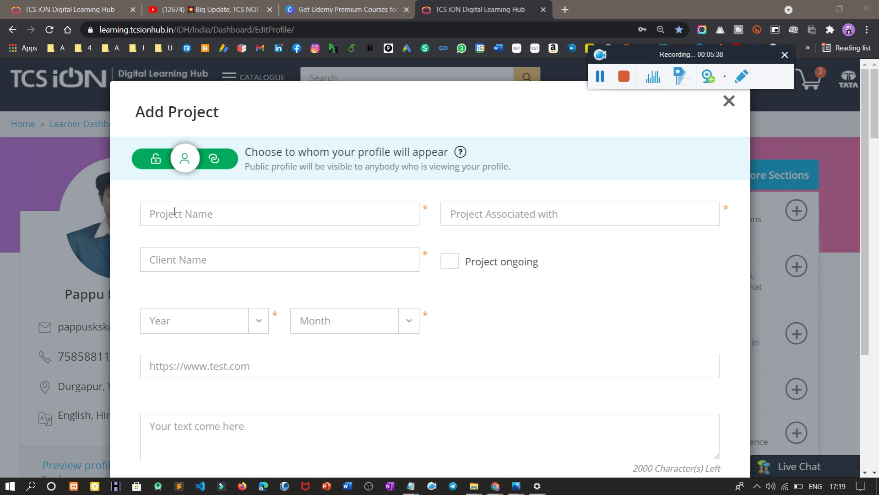
{"action": "left_click", "coordinate": [387, 211]}
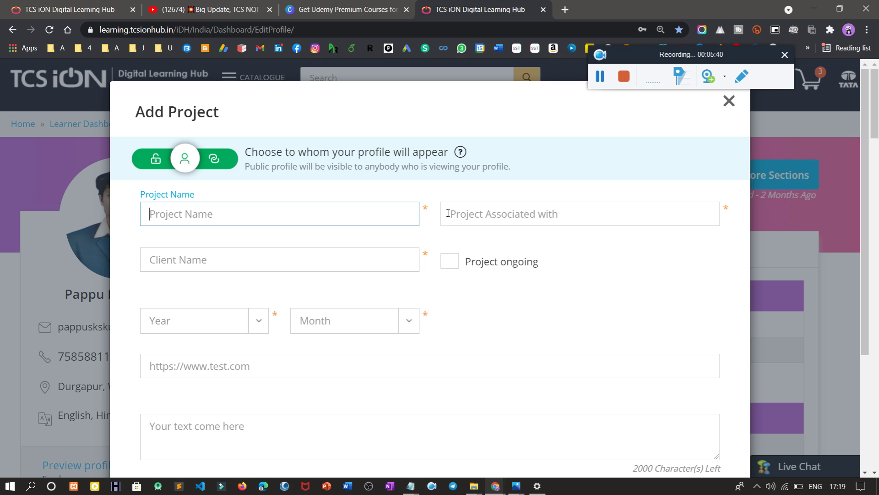
{"action": "left_click", "coordinate": [505, 217]}
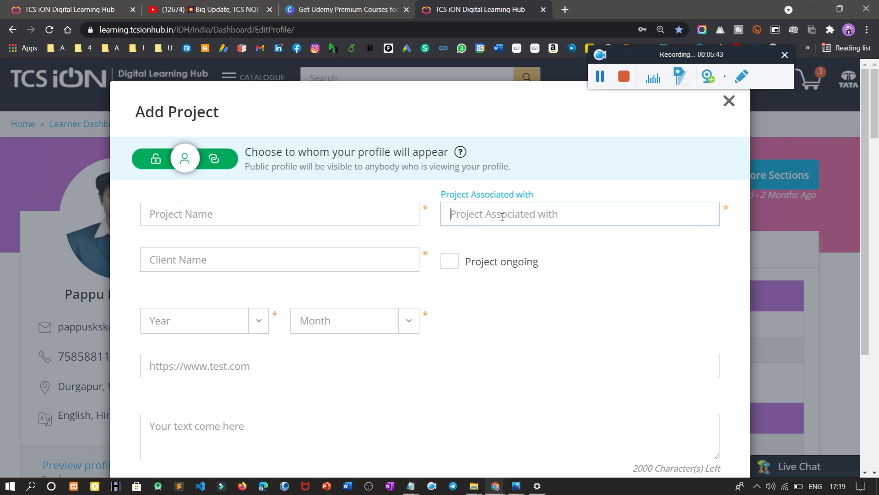
{"action": "left_click", "coordinate": [213, 261]}
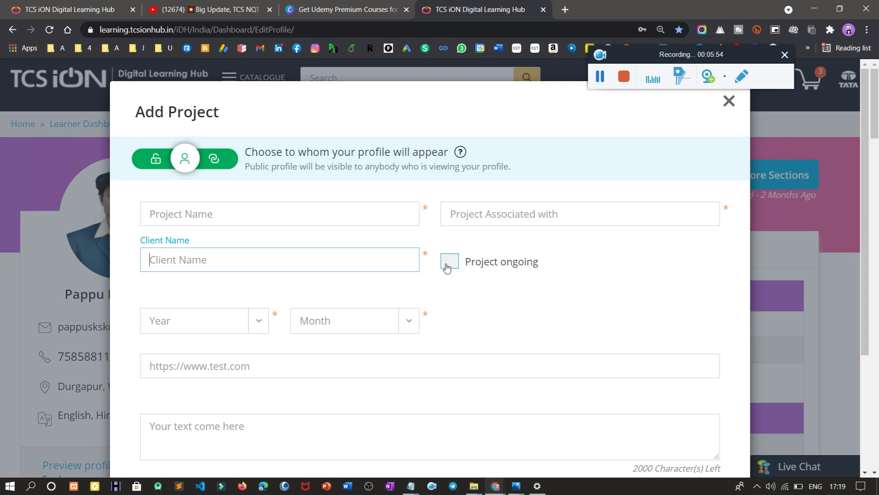
{"action": "scroll", "coordinate": [399, 318], "scroll_direction": "down", "scroll_amount": 1}
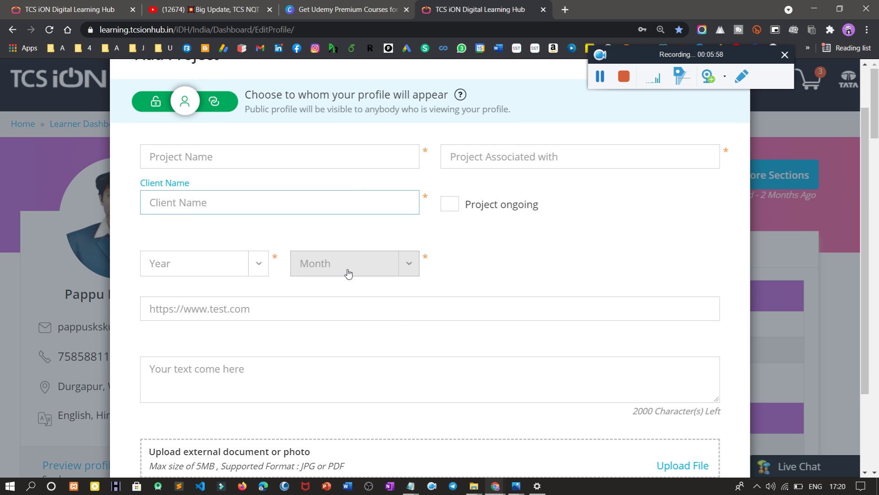
{"action": "scroll", "coordinate": [363, 281], "scroll_direction": "down", "scroll_amount": 1}
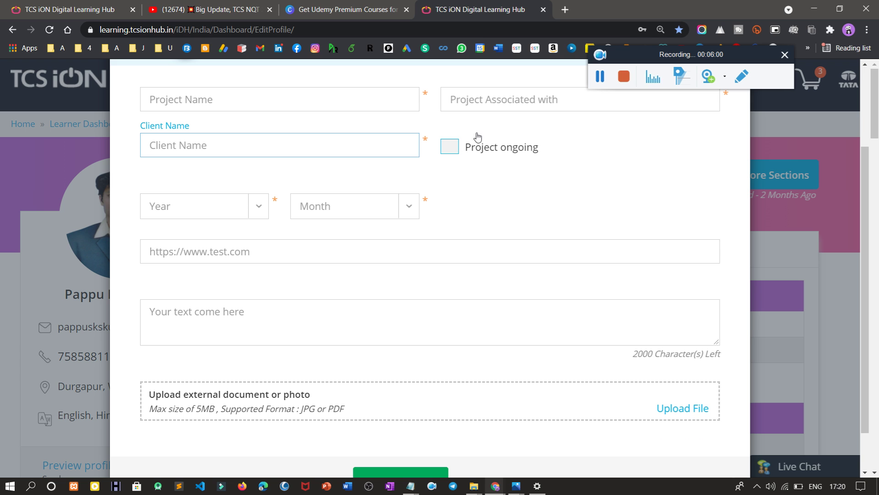
Step: Turn the Project ongoing option on and off again, and examine the Project URL and Project Description fields
{"action": "left_click", "coordinate": [450, 147]}
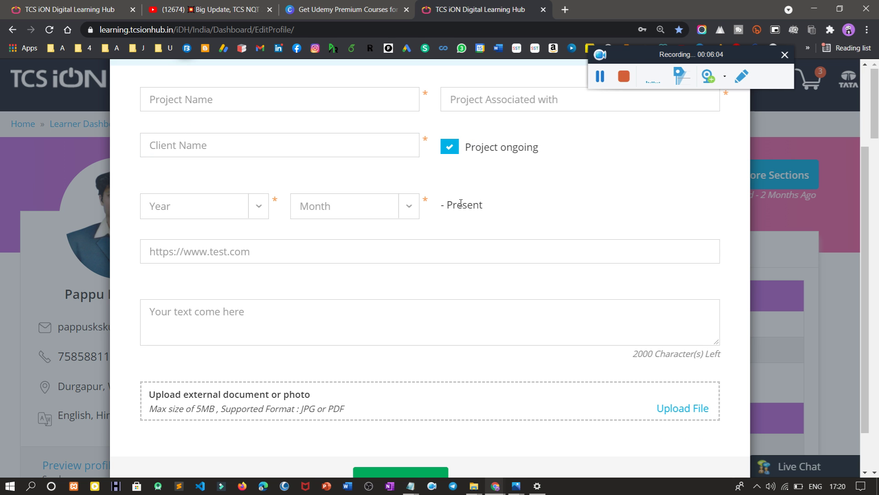
{"action": "left_click", "coordinate": [449, 147]}
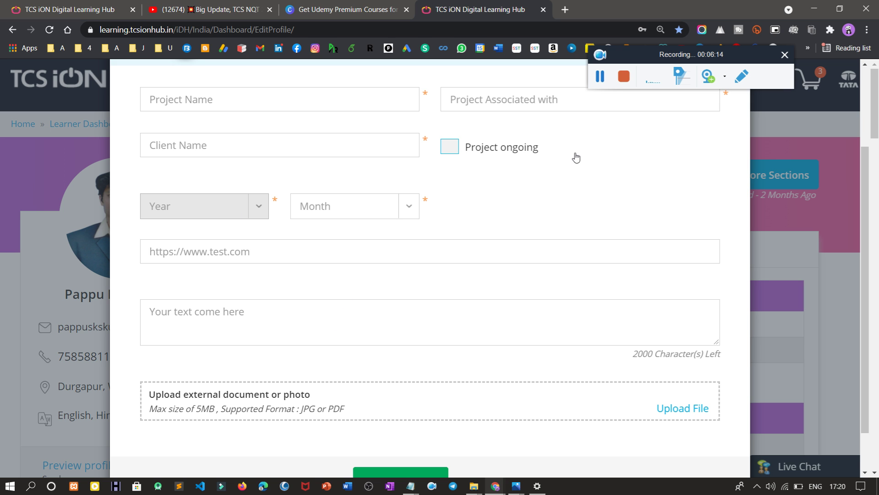
{"action": "scroll", "coordinate": [597, 89], "scroll_direction": "down", "scroll_amount": 1}
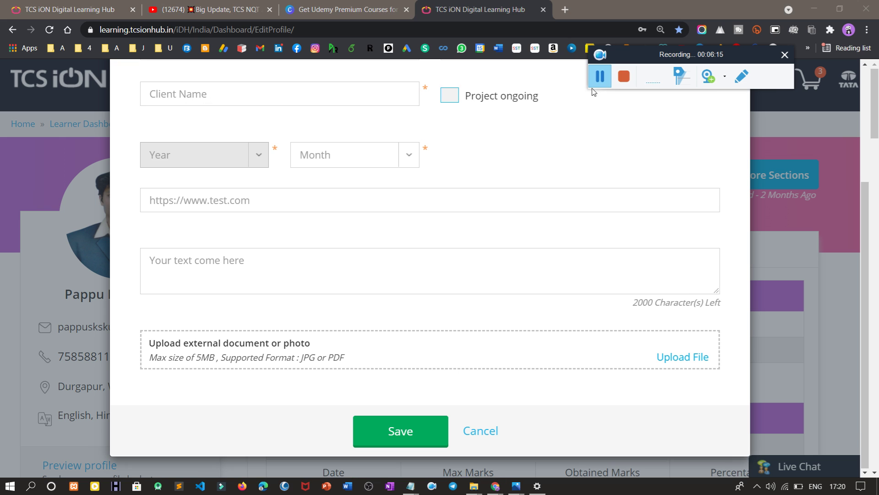
{"action": "left_click", "coordinate": [210, 200]}
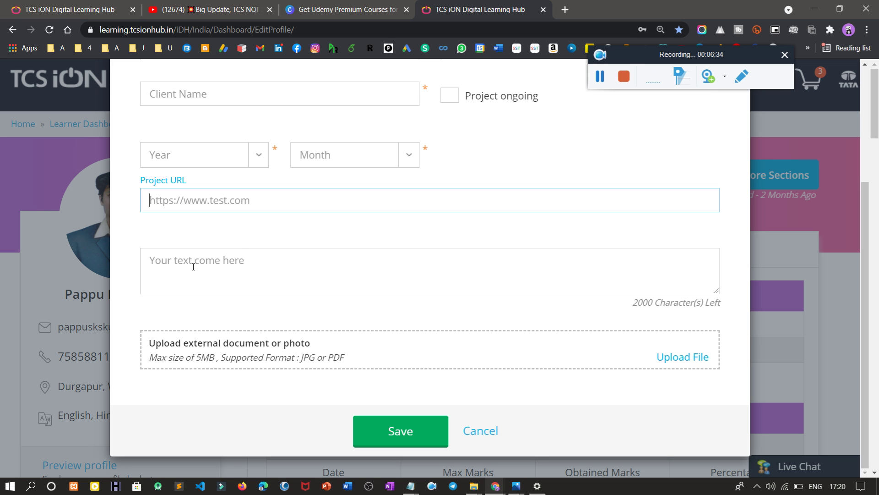
{"action": "left_click", "coordinate": [208, 269]}
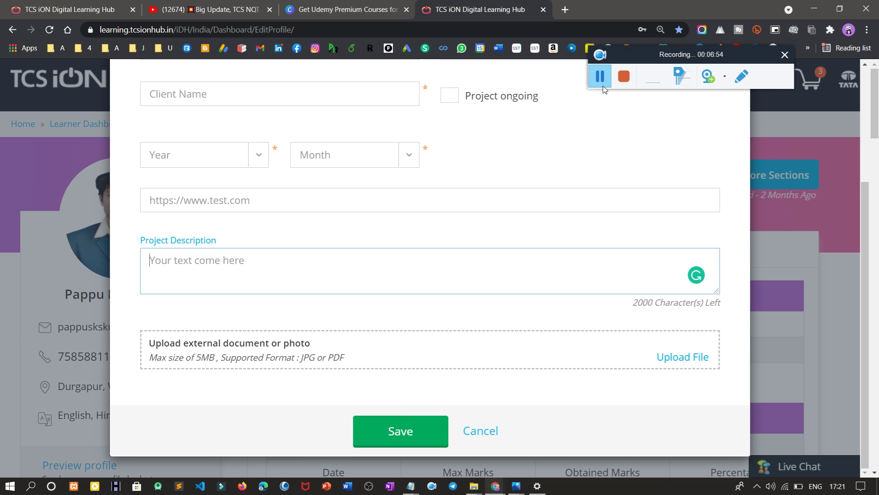
{"action": "left_click", "coordinate": [407, 419]}
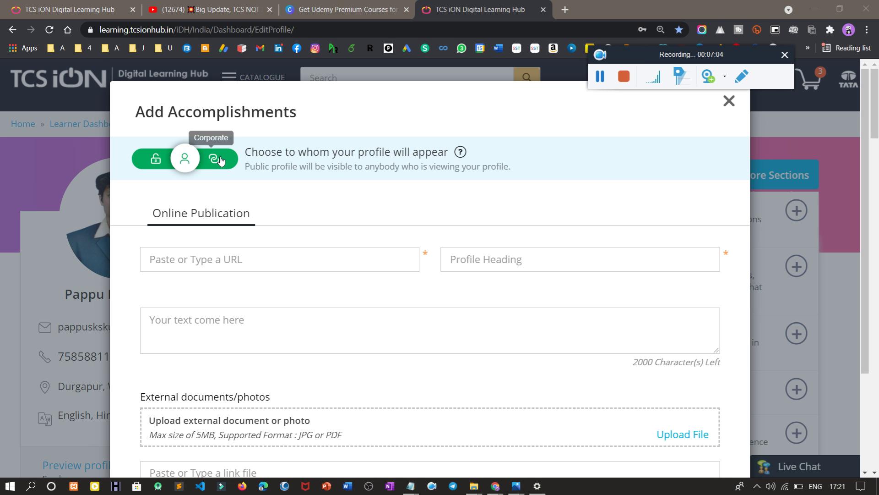
Step: Examine the Add Accomplishments form, including the online publication URL, profile heading, description and external document fields
{"action": "scroll", "coordinate": [235, 210], "scroll_direction": "down", "scroll_amount": 1}
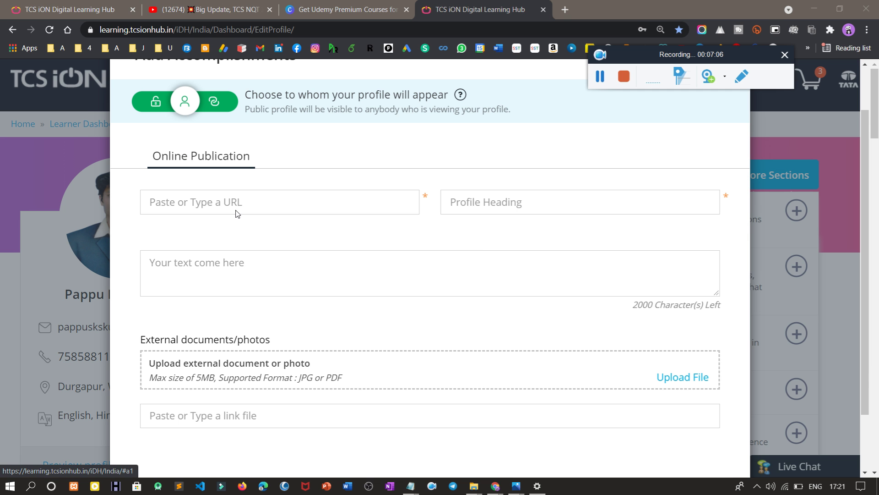
{"action": "scroll", "coordinate": [220, 230], "scroll_direction": "up", "scroll_amount": 1}
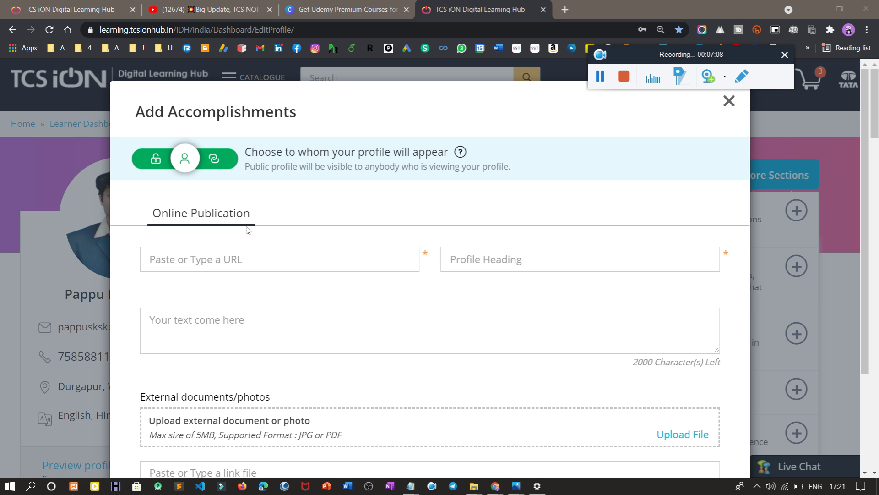
{"action": "scroll", "coordinate": [247, 229], "scroll_direction": "down", "scroll_amount": 1}
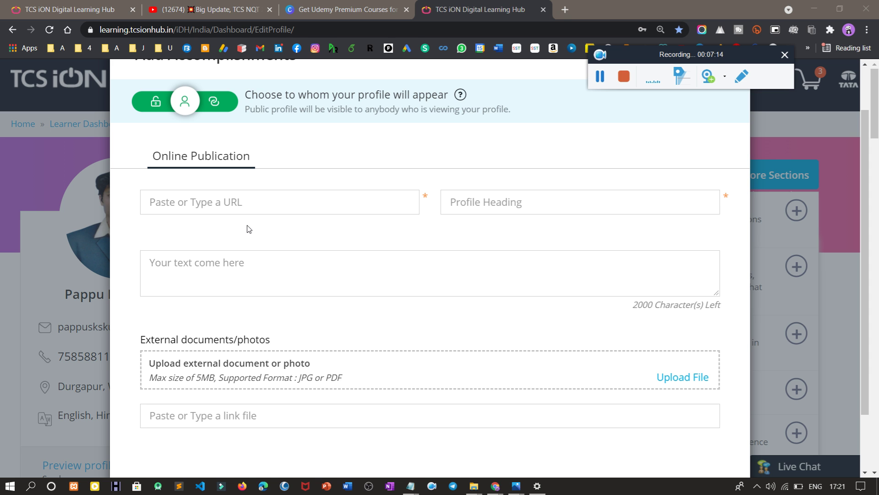
{"action": "scroll", "coordinate": [249, 229], "scroll_direction": "up", "scroll_amount": 1}
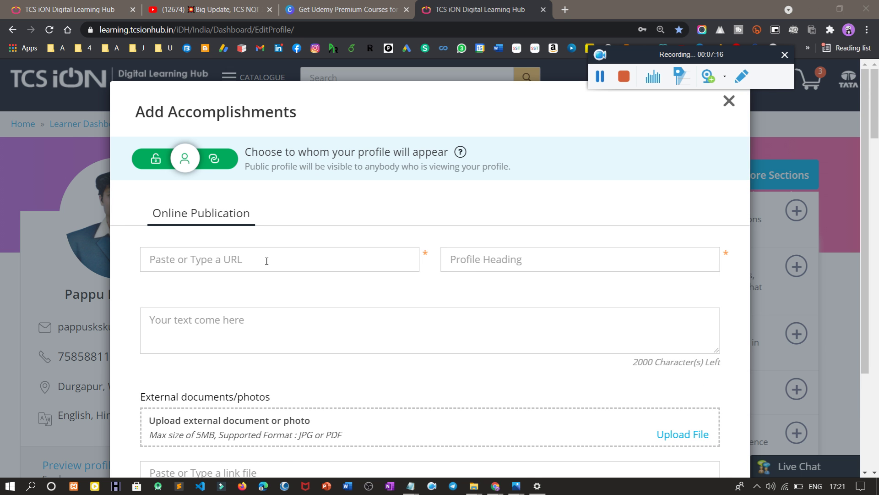
{"action": "scroll", "coordinate": [214, 261], "scroll_direction": "down", "scroll_amount": 1}
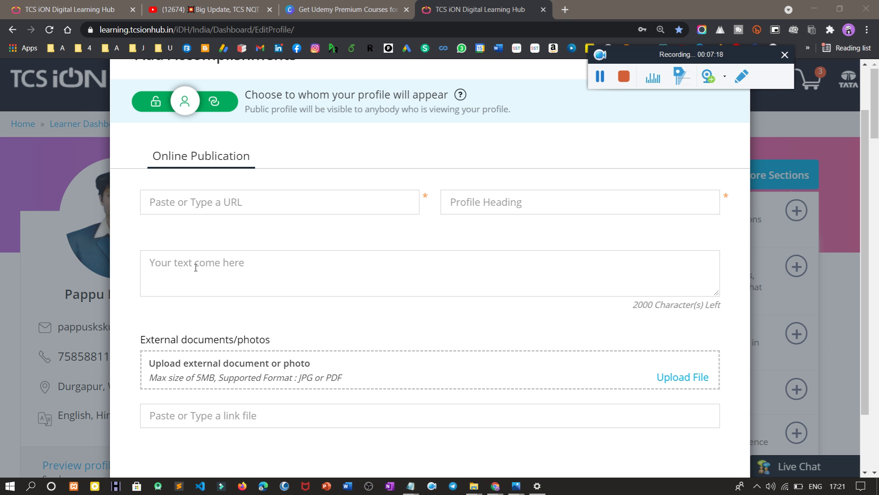
{"action": "scroll", "coordinate": [195, 268], "scroll_direction": "down", "scroll_amount": 1}
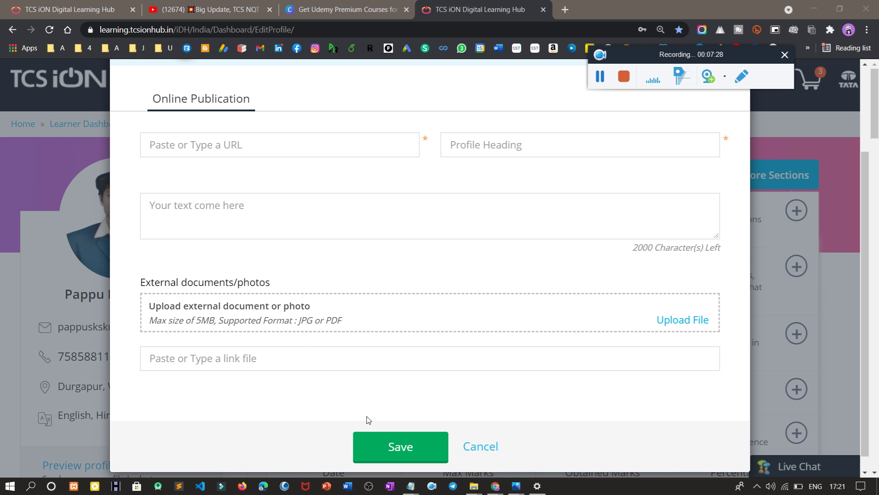
{"action": "scroll", "coordinate": [492, 344], "scroll_direction": "up", "scroll_amount": 1}
{"action": "scroll", "coordinate": [492, 344], "scroll_direction": "up", "scroll_amount": 2}
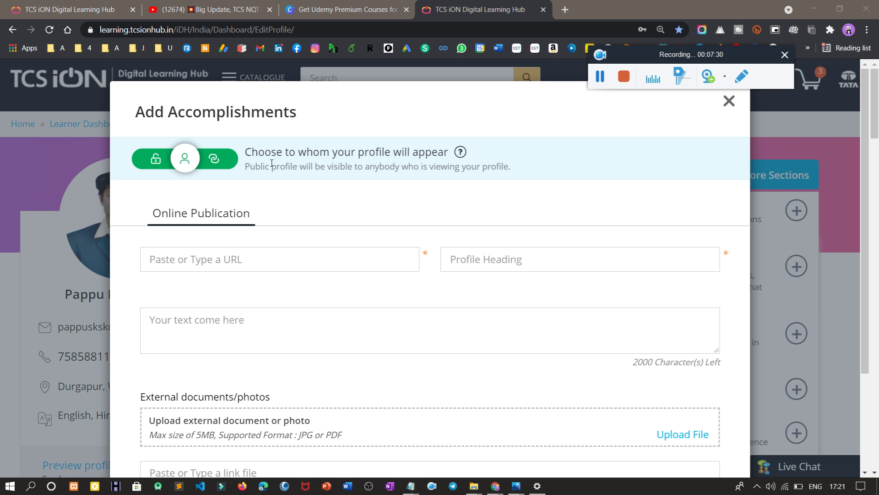
{"action": "left_click", "coordinate": [600, 77]}
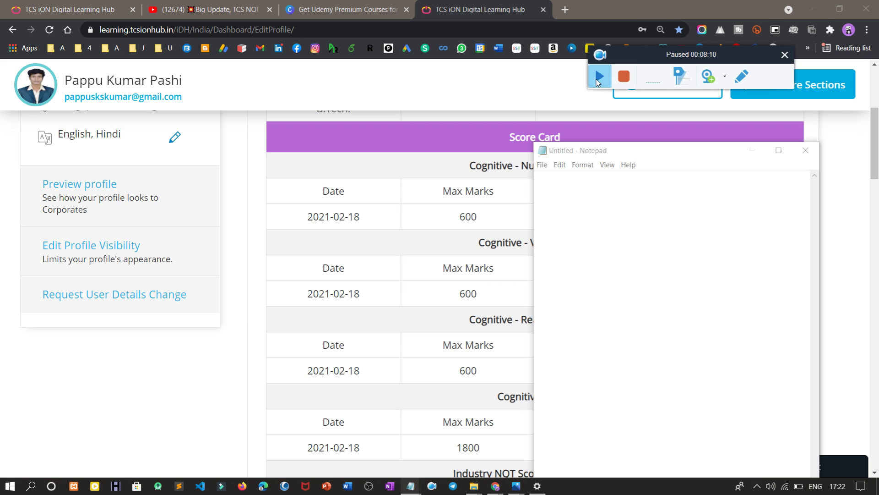
Step: Open the profile visibility settings and review the complete profile, job and individual section visibility options
{"action": "left_click", "coordinate": [600, 76]}
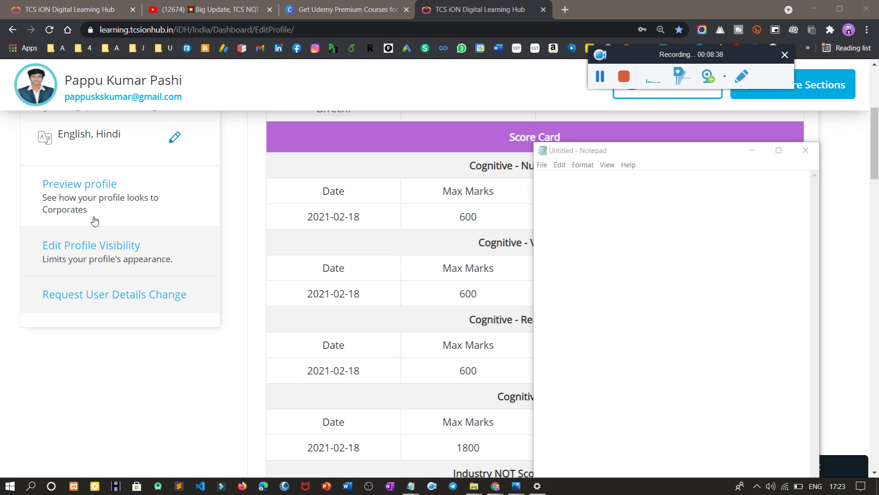
{"action": "left_click", "coordinate": [92, 255]}
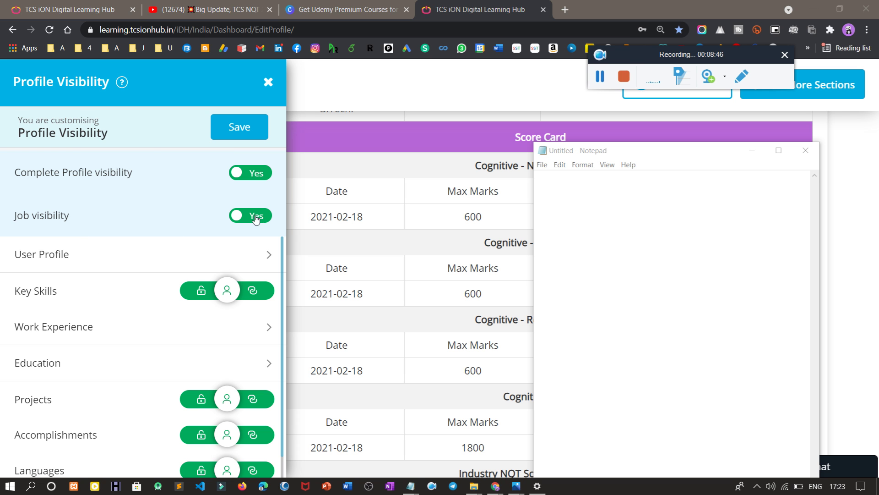
{"action": "scroll", "coordinate": [215, 275], "scroll_direction": "down", "scroll_amount": 1}
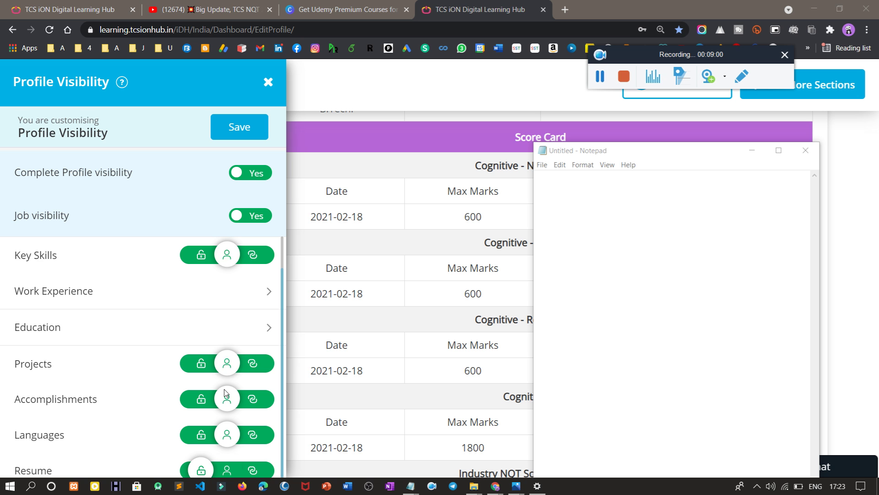
{"action": "scroll", "coordinate": [226, 399], "scroll_direction": "up", "scroll_amount": 1}
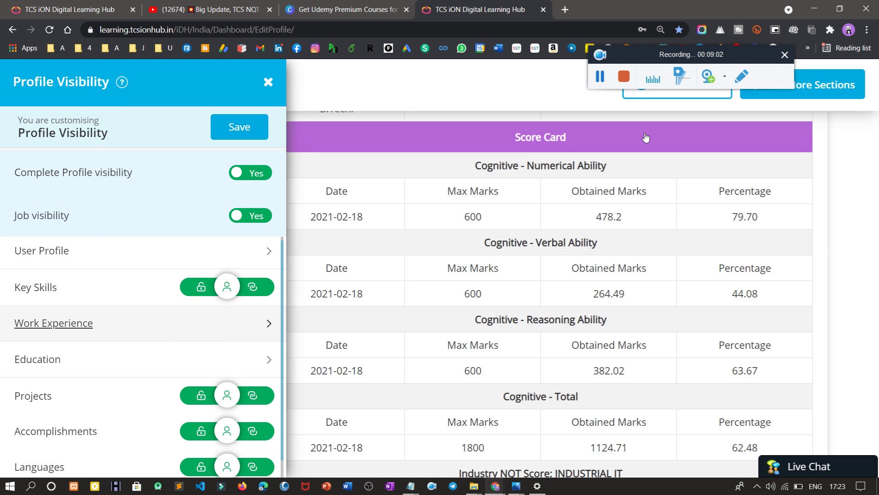
{"action": "left_click", "coordinate": [645, 138]}
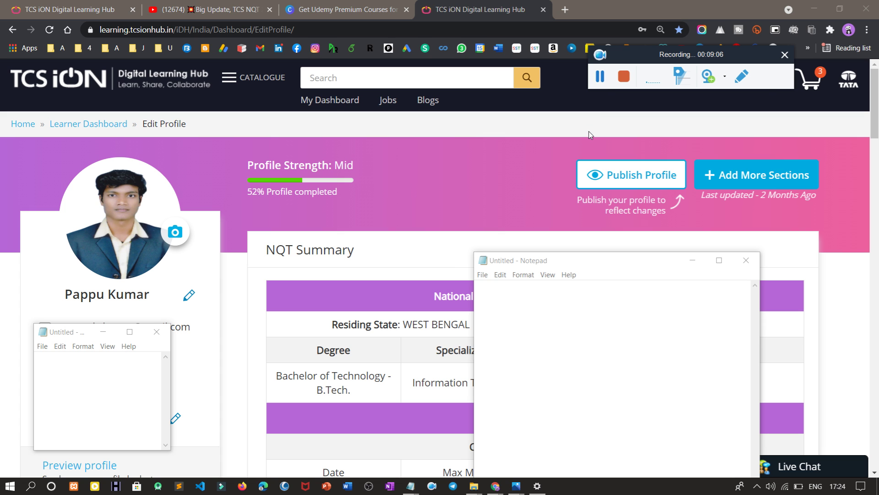
Step: Publish the profile and switch to Photos with the image How to Complete Digital Profile Strength 100.png
{"action": "left_click", "coordinate": [625, 179]}
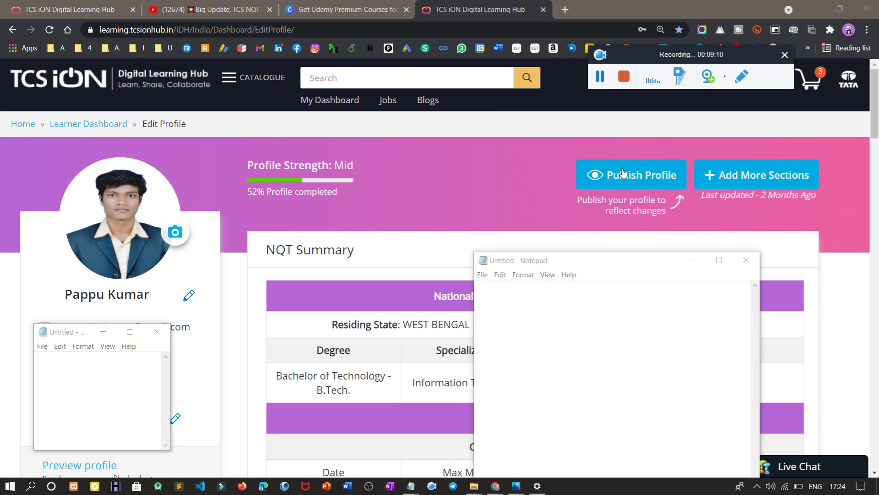
{"action": "left_click", "coordinate": [622, 174]}
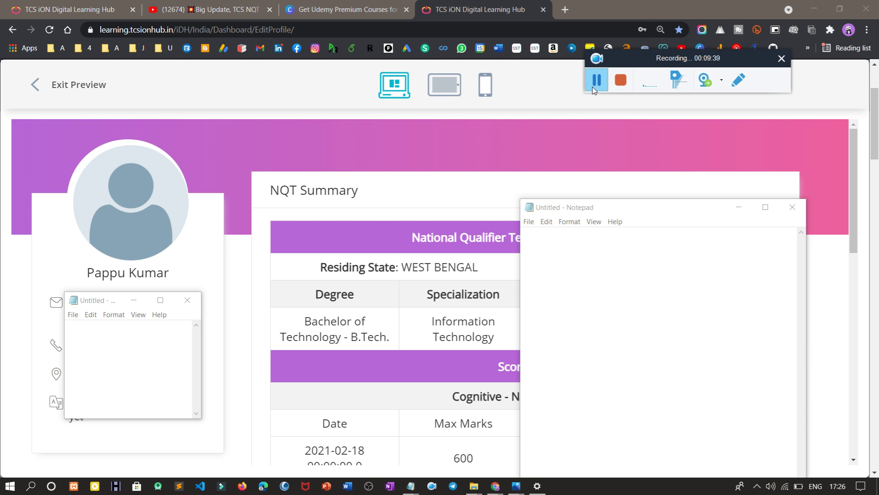
{"action": "key", "text": "alt+Tab"}
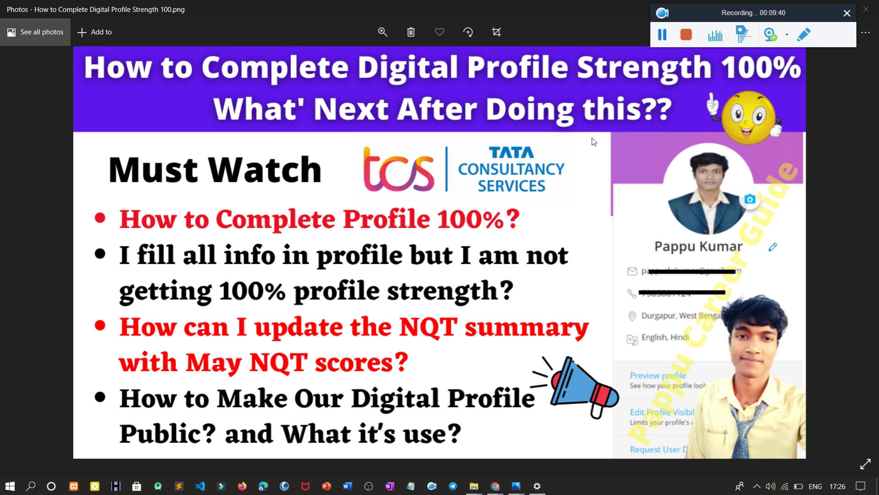